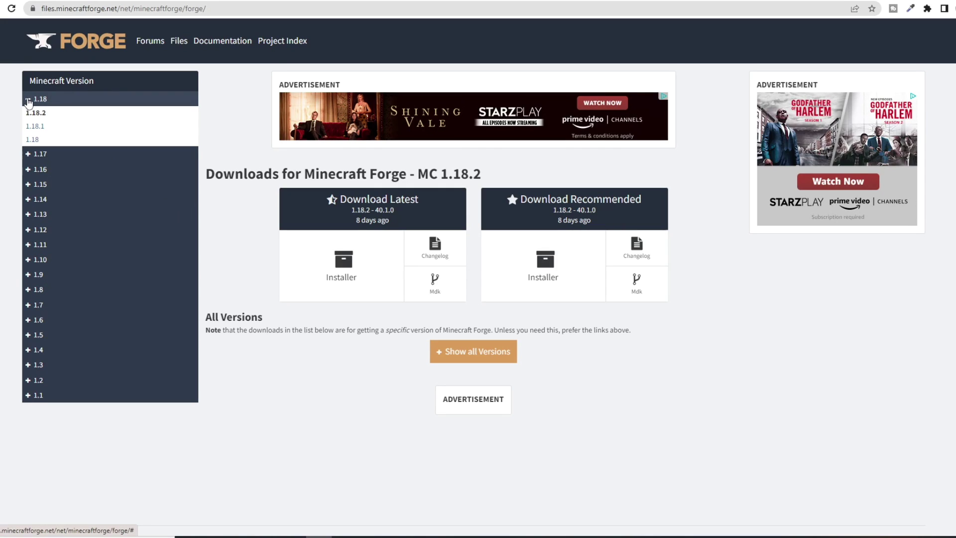
Collapse and re-expand the 1.18 group, then request the recommended 1.18.2-40.1.0 Forge installer
left_click(29, 102)
left_click(31, 102)
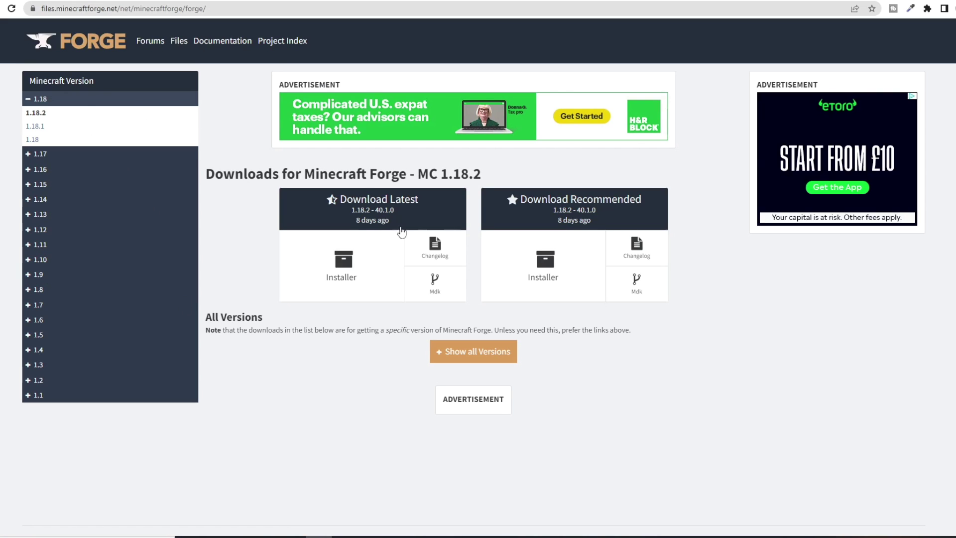
left_click(543, 265)
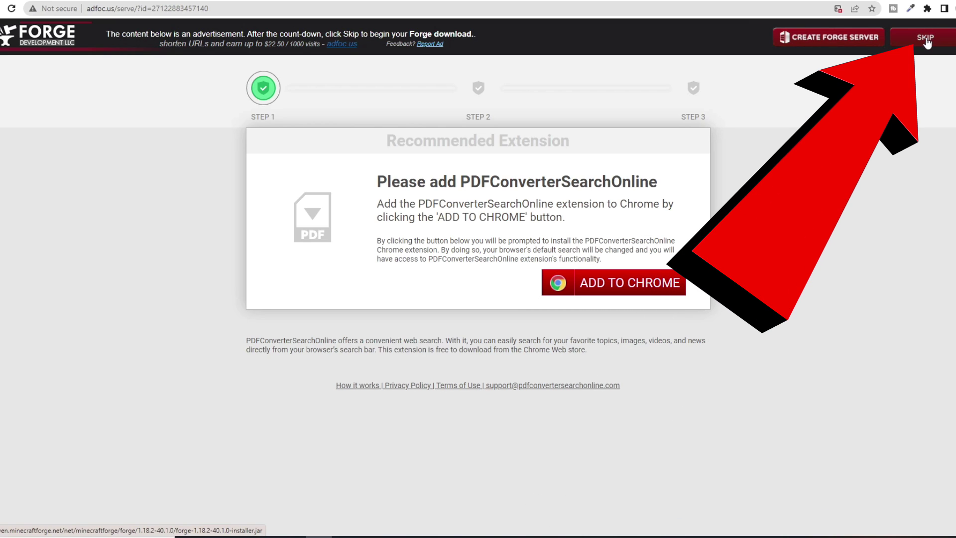
Skip the adfoc ad and save forge-1.18.2-40.1.0-installer into downloaded for Upload
left_click(926, 43)
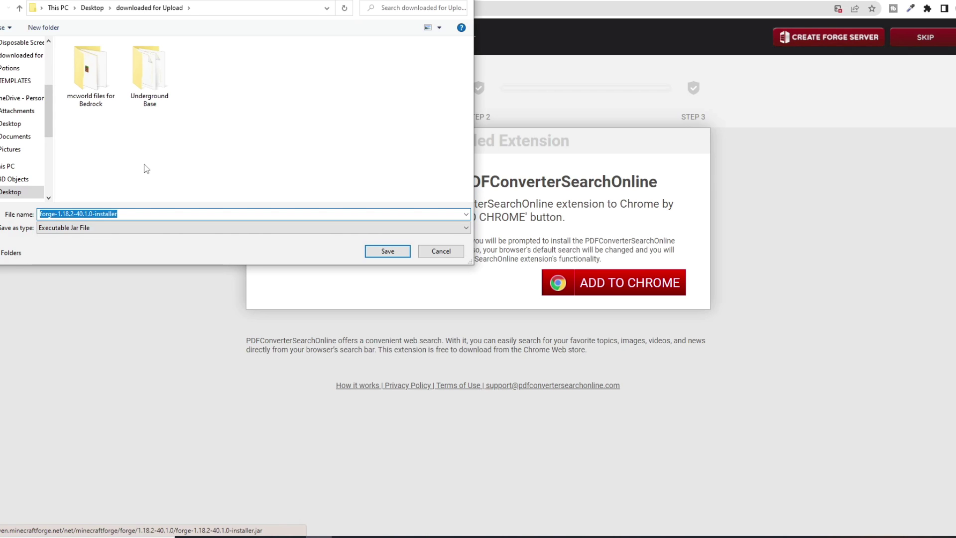
key("Return")
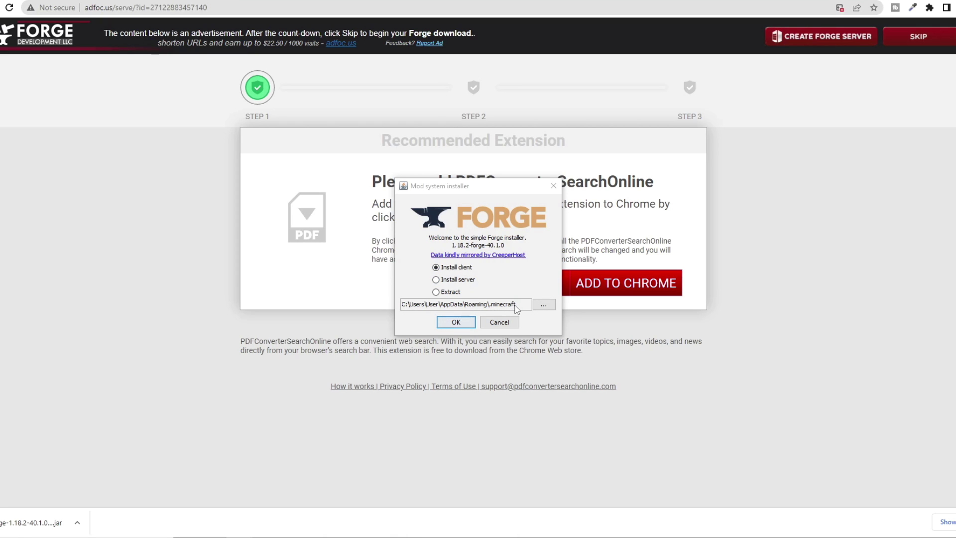
Choose the Roaming .minecraft folder as the Forge client install location
left_click(543, 306)
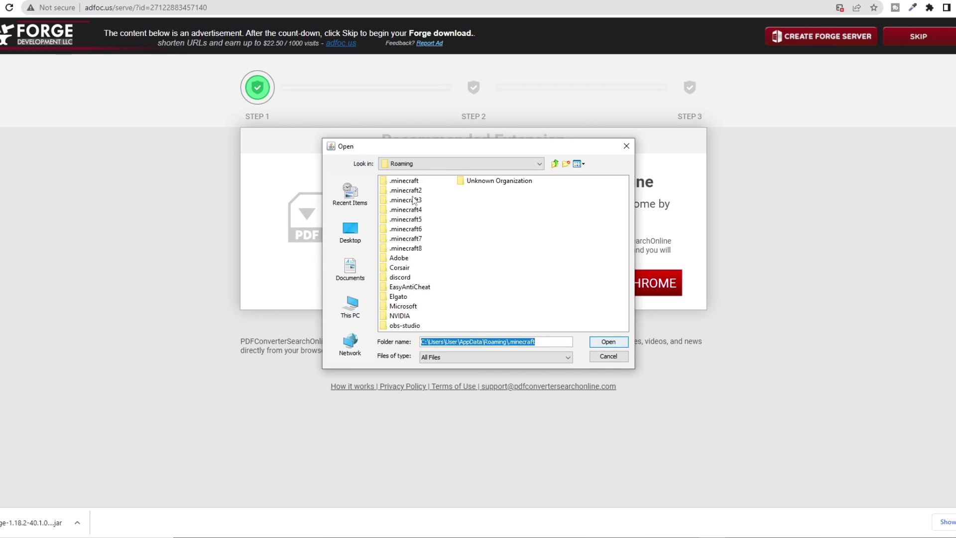
left_click(594, 342)
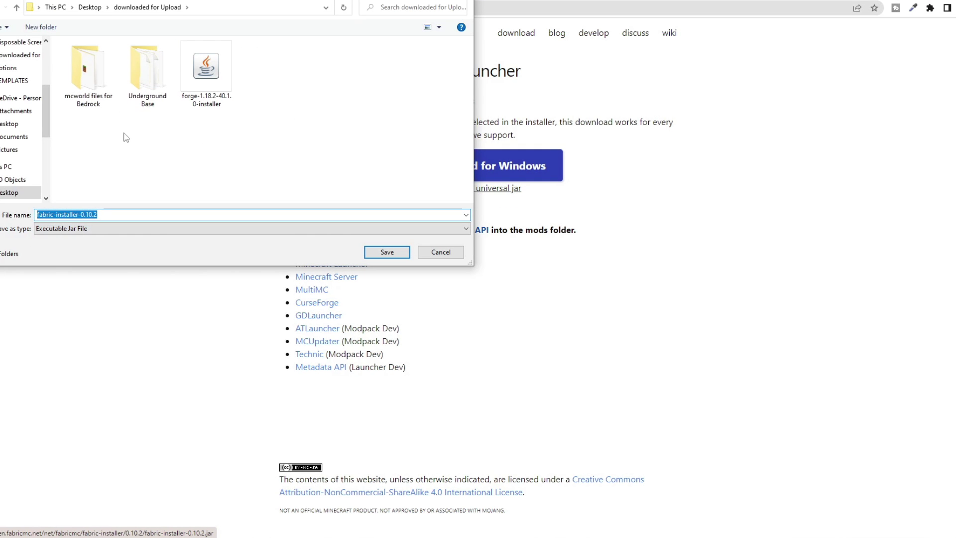
Save fabric-installer-0.10.2 and run it from Chrome's download bar
left_click(387, 252)
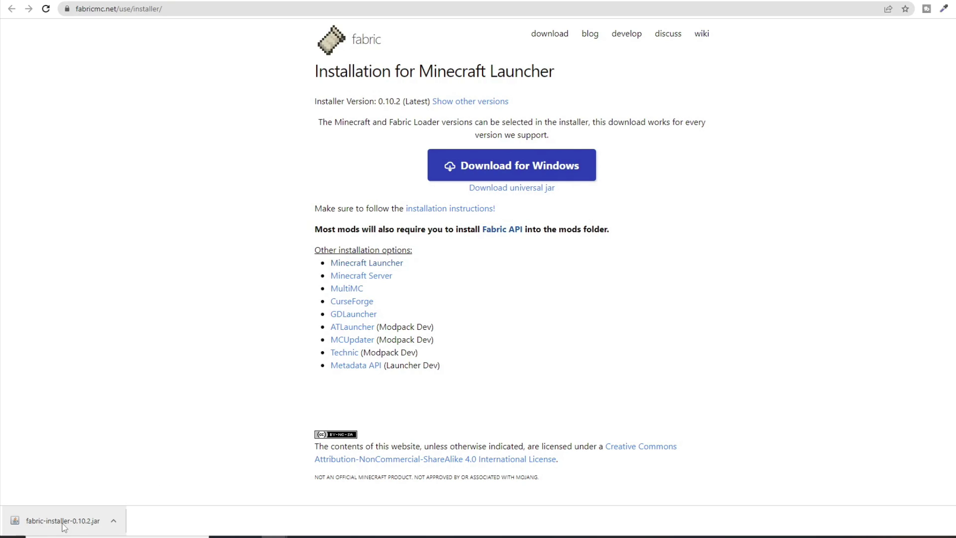
left_click(114, 521)
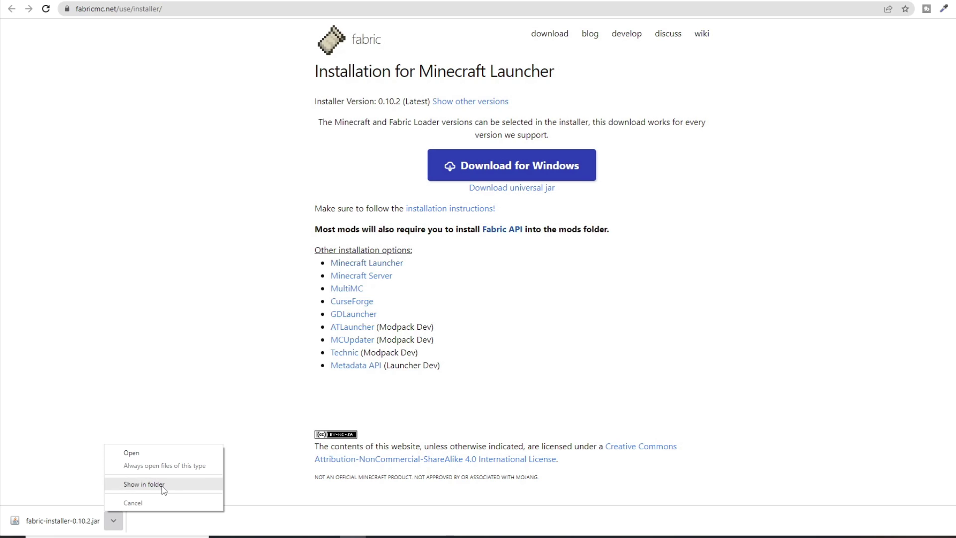
left_click(149, 484)
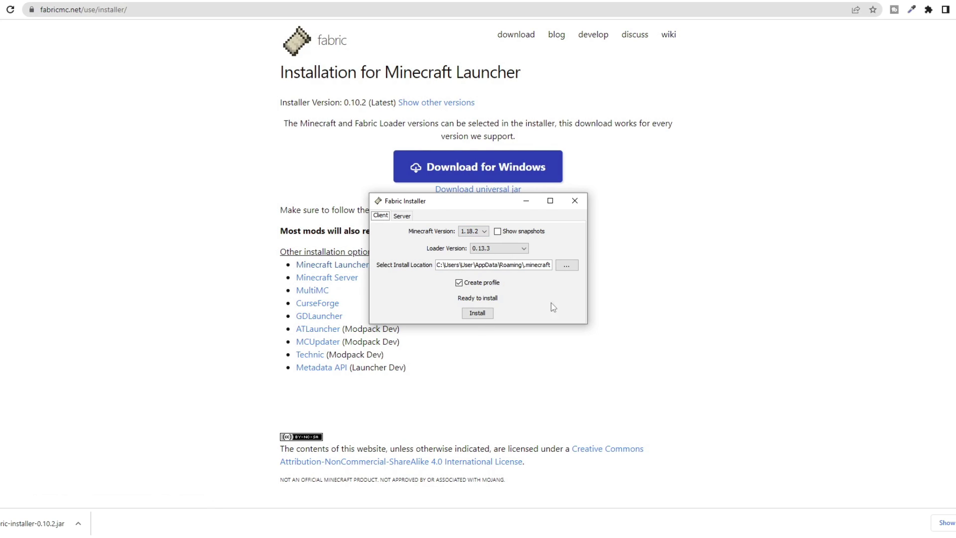
Install Fabric for Minecraft 1.18.2, loader 0.13.3, into .minecraft with a new profile
left_click(487, 231)
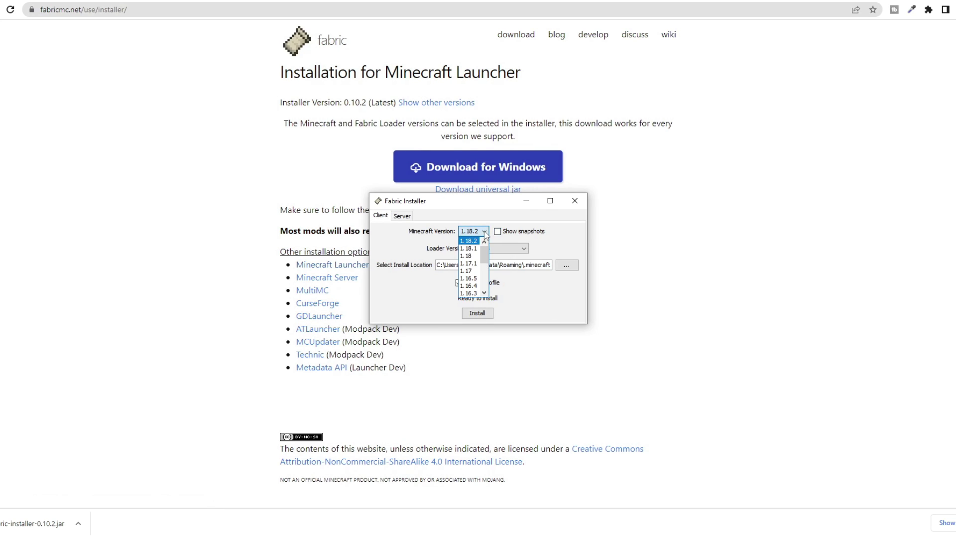
left_click_drag(485, 262, 485, 245)
left_click(474, 243)
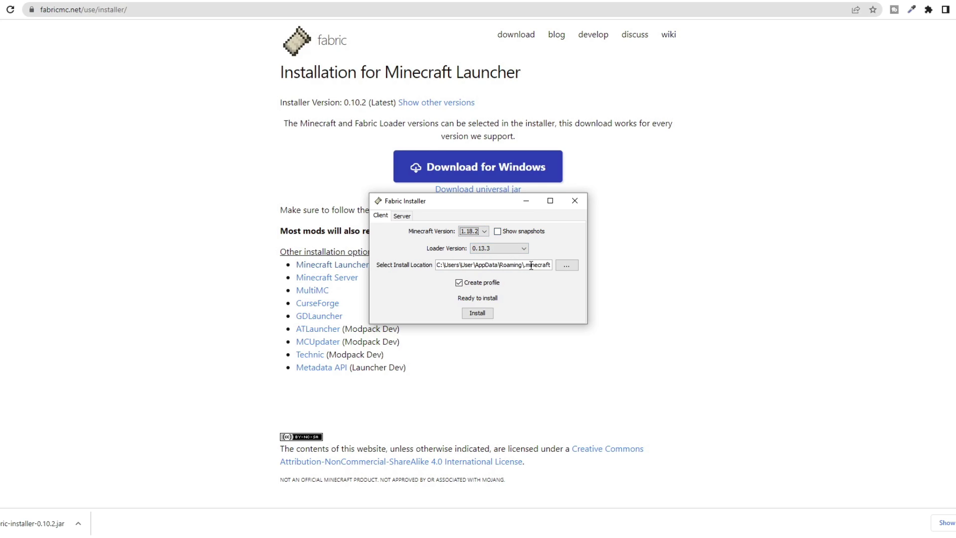
left_click(566, 265)
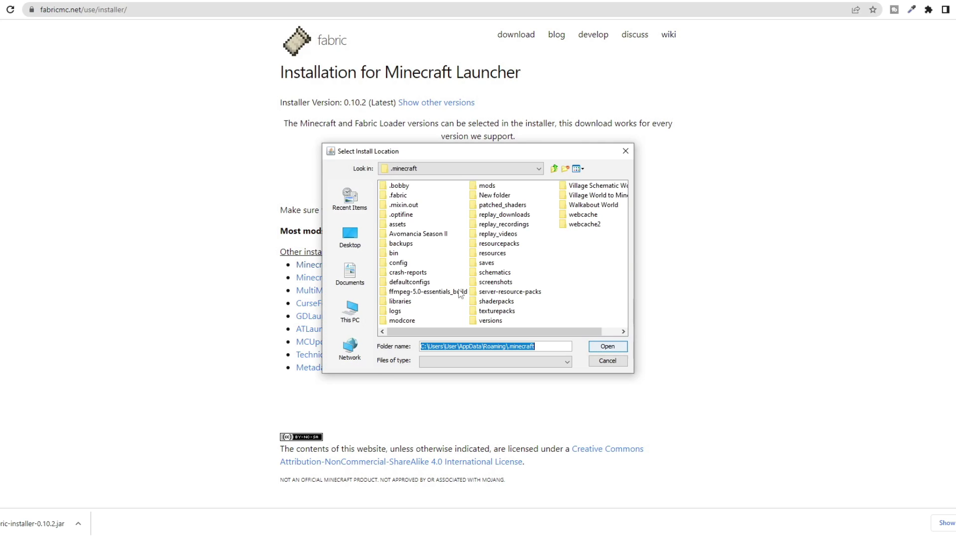
left_click(608, 349)
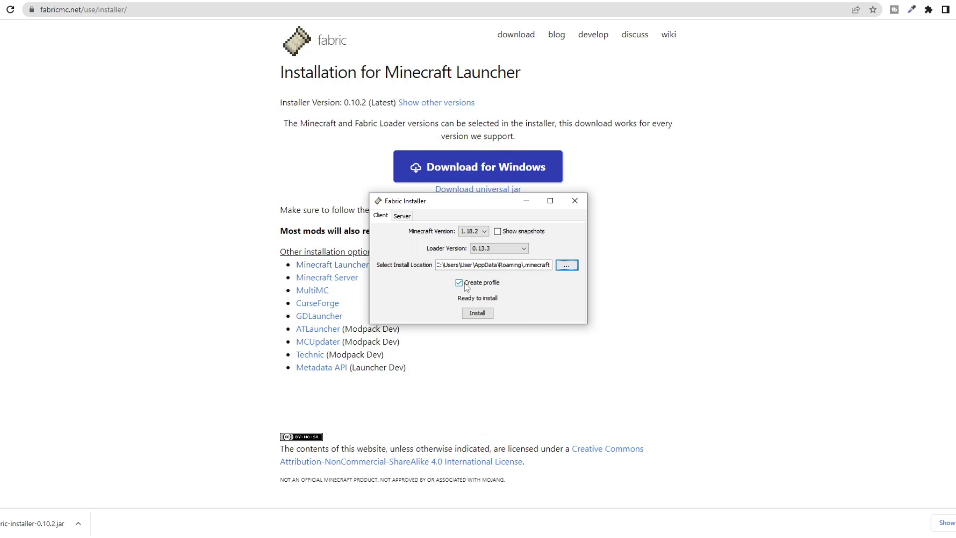
left_click(475, 315)
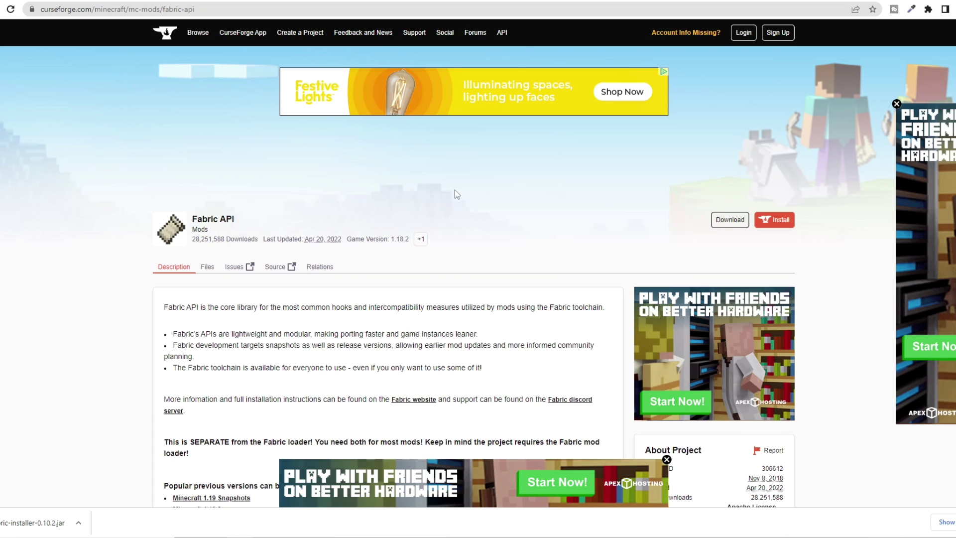
Download the Fabric API 0.51.1+1.18.2 main file from its CurseForge Files list
left_click(207, 267)
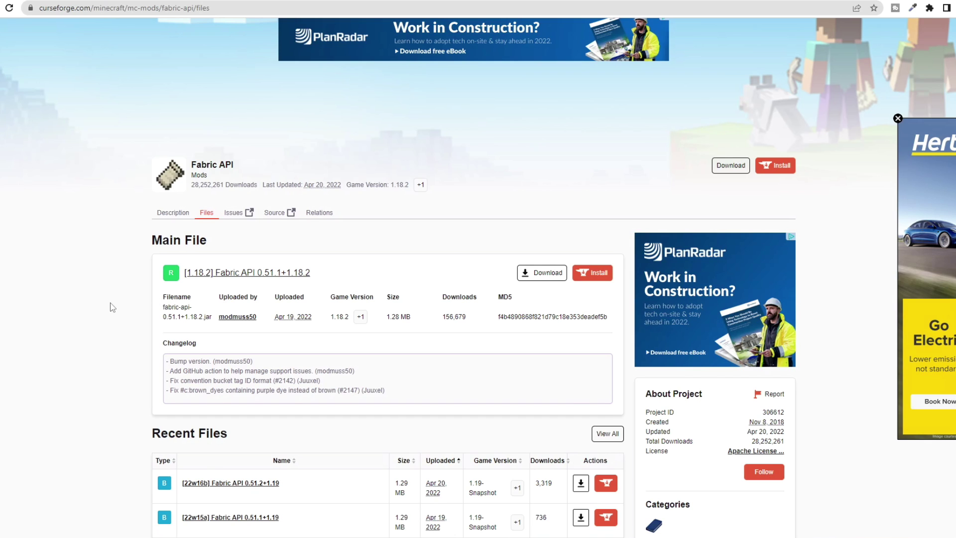
scroll(112, 306, "down", 1)
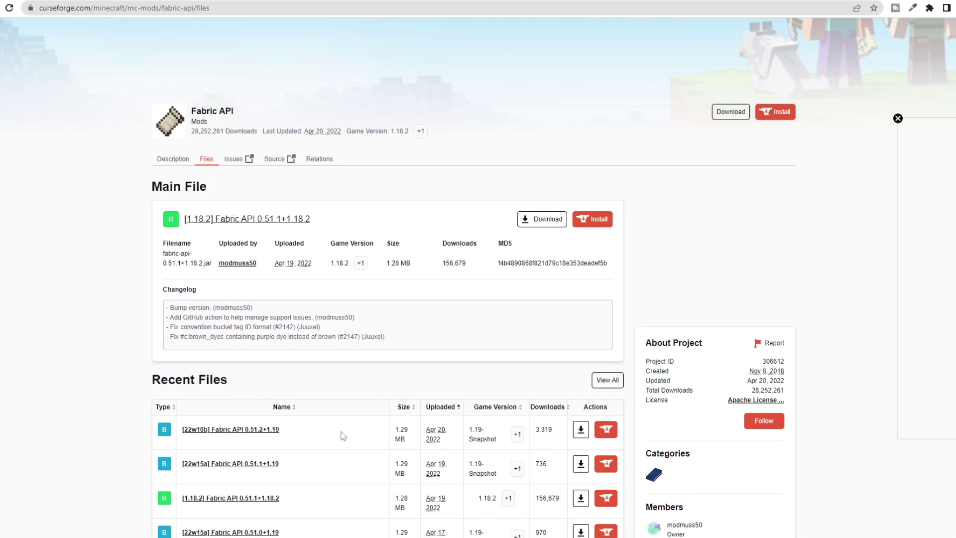
scroll(114, 381, "up", 2)
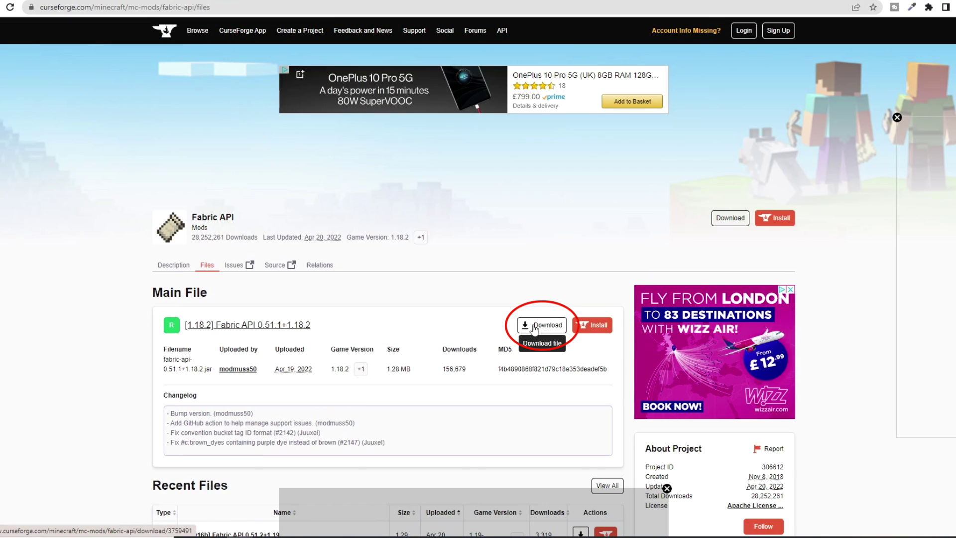
left_click(536, 326)
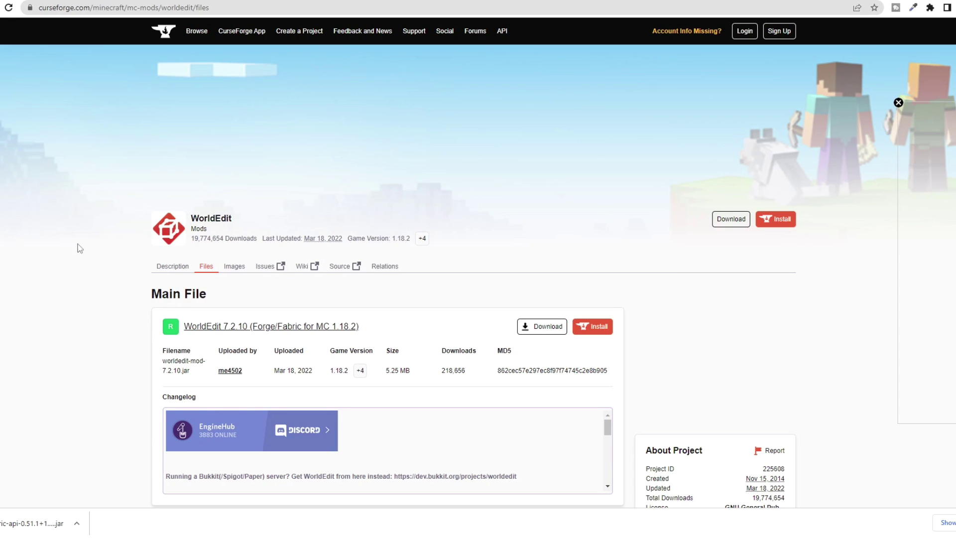
Download the worldedit-mod-7.2.10 main file for Minecraft 1.18.2
scroll(98, 268, "down", 2)
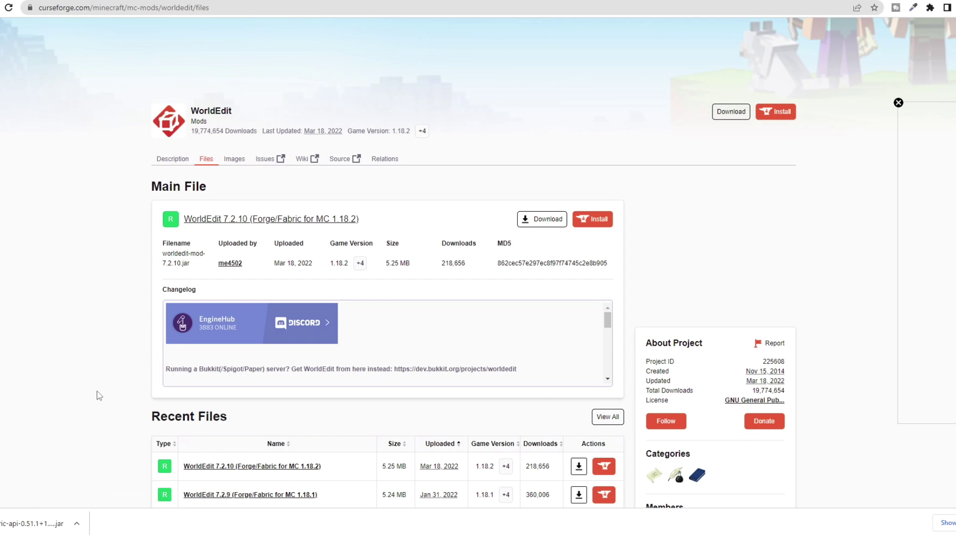
scroll(100, 390, "down", 2)
scroll(75, 371, "up", 2)
left_click(548, 220)
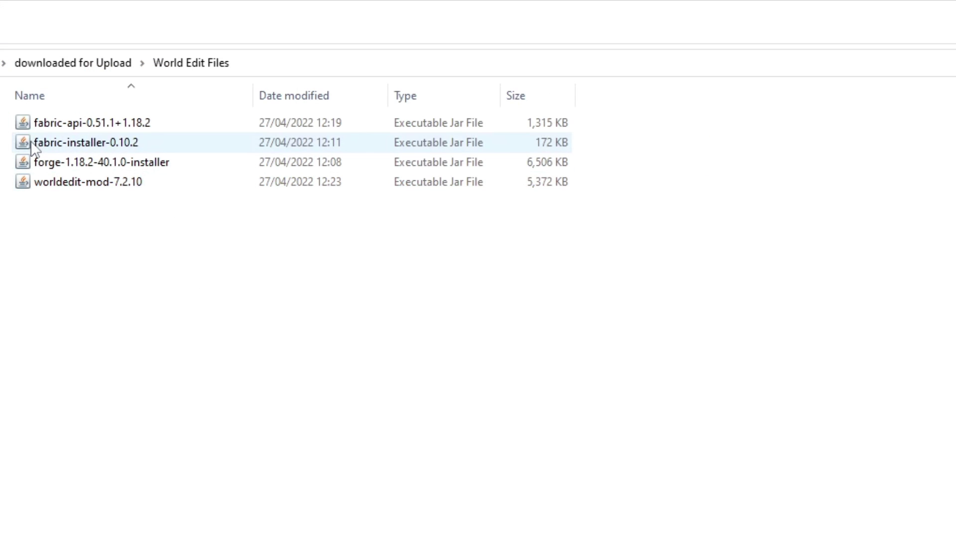
Delete fabric-installer-0.10.2 and forge-1.18.2-40.1.0-installer from World Edit Files
left_click(41, 148)
left_click(52, 158, "ctrl")
right_click(52, 157)
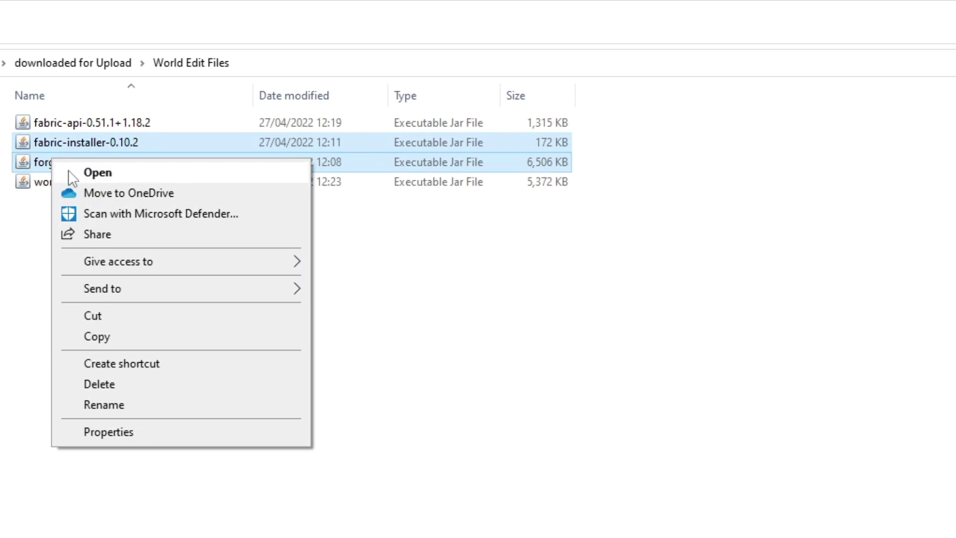
left_click(102, 383)
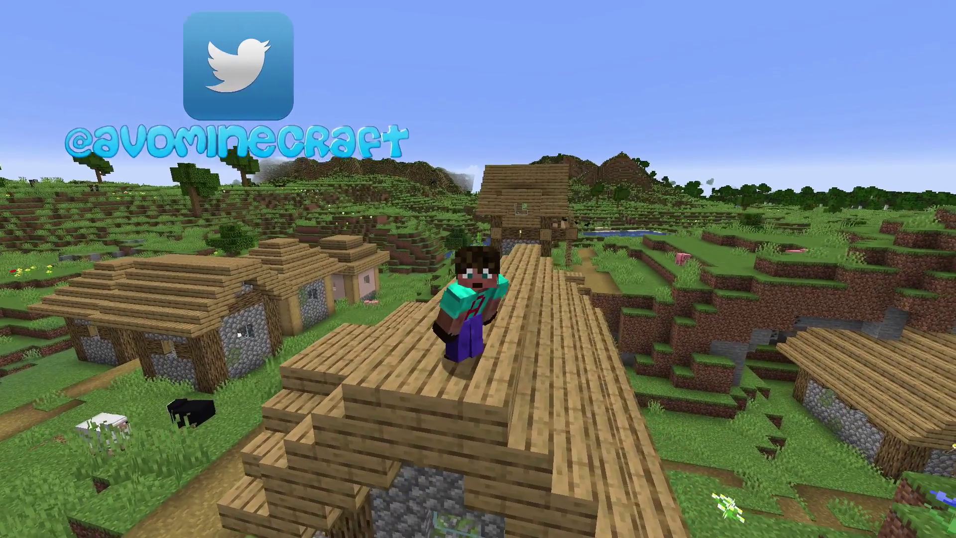
Walk the player forward across the village rooftop
key("w")
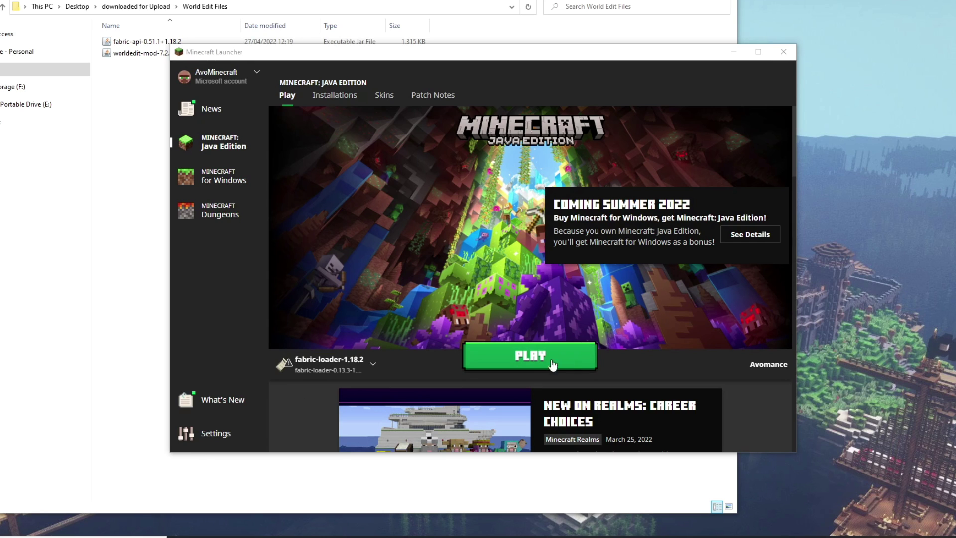
List installations with the Modded filter turned off and back on, then start a new installation
left_click(330, 95)
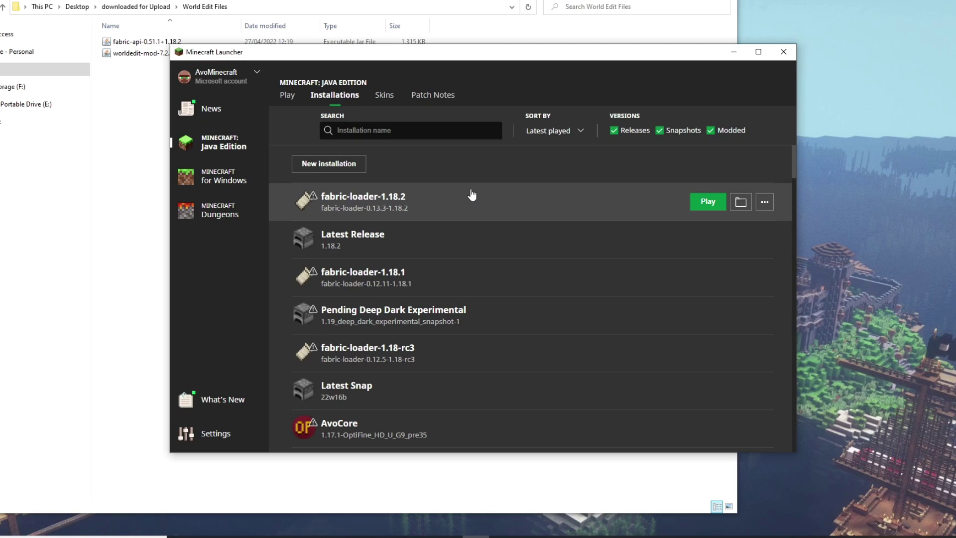
left_click(710, 130)
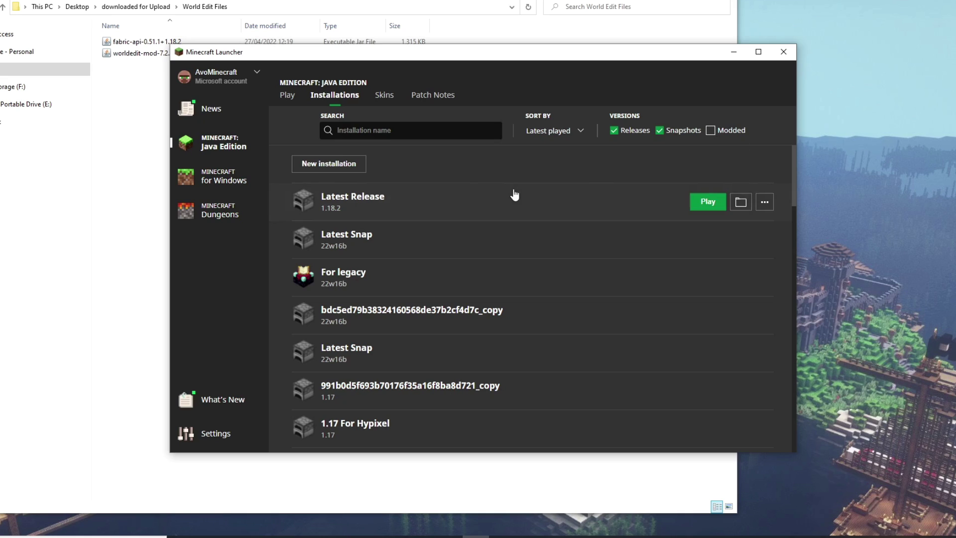
left_click(711, 130)
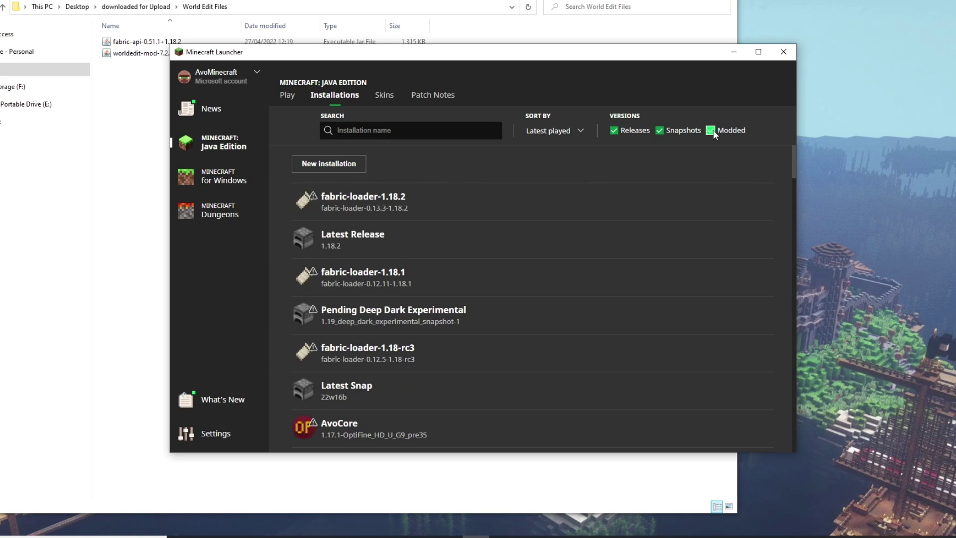
left_click(325, 164)
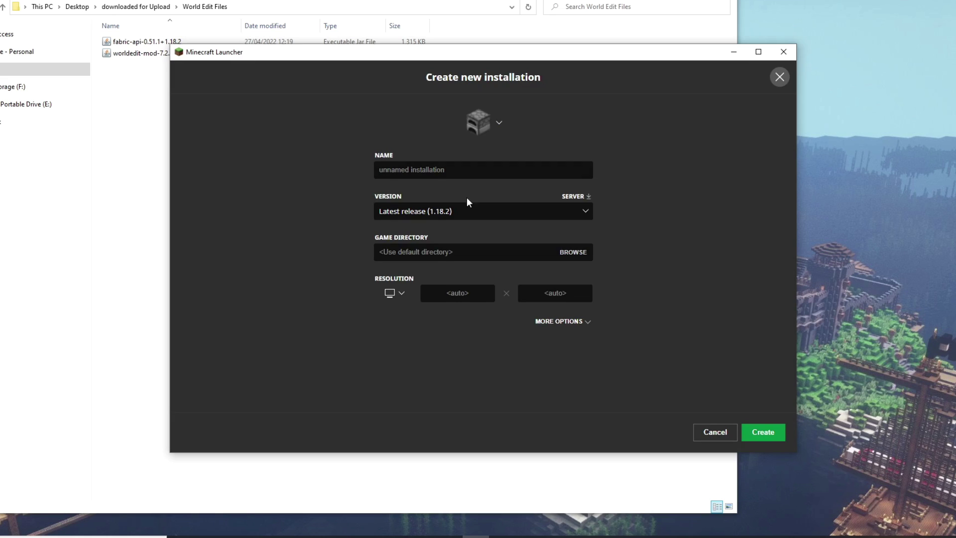
Create a new installation with version release fabric-loader-0.13.3-1.18.2
left_click(585, 213)
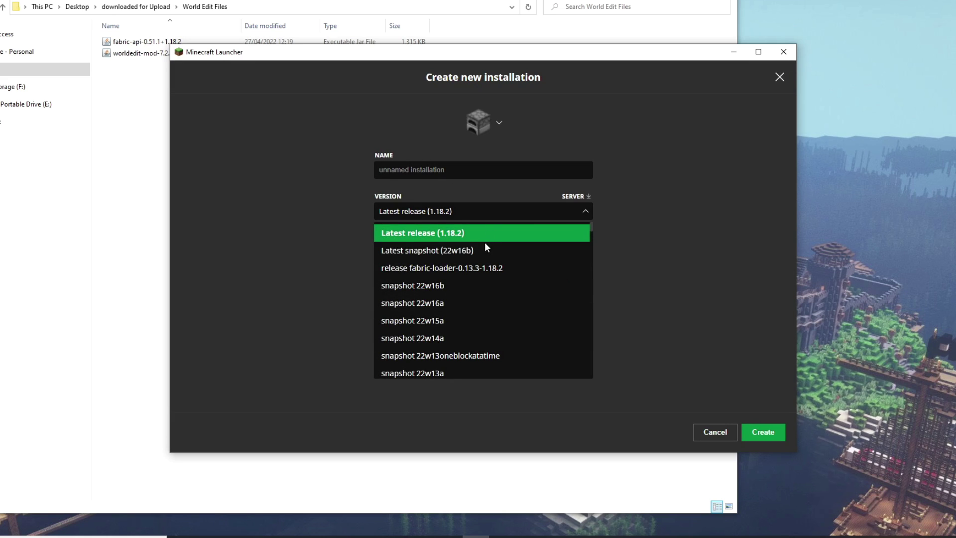
scroll(477, 268, "down", 10)
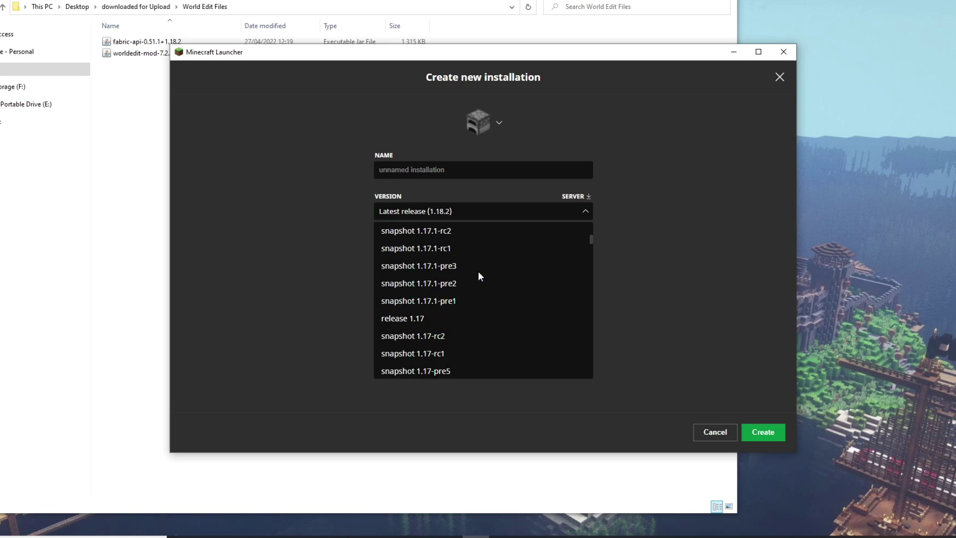
scroll(478, 271, "up", 10)
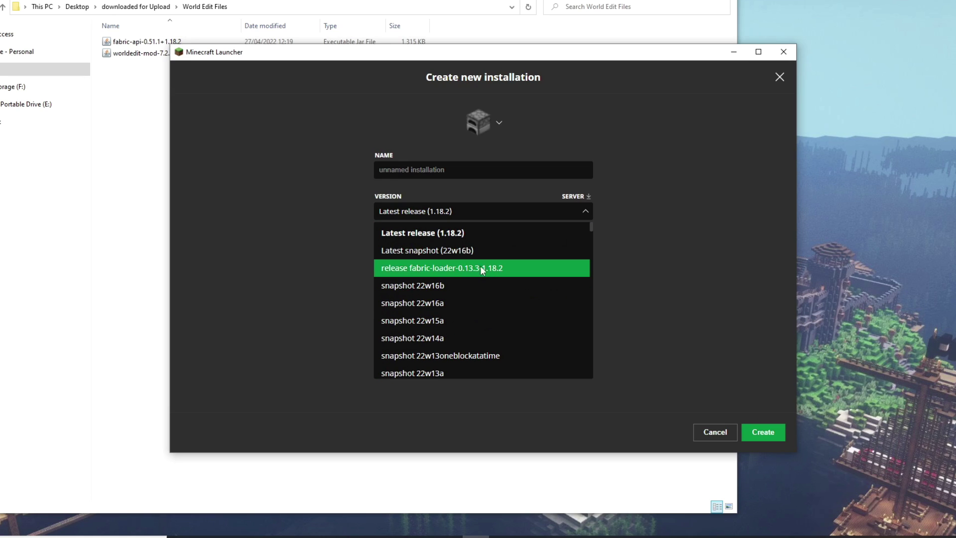
left_click(420, 271)
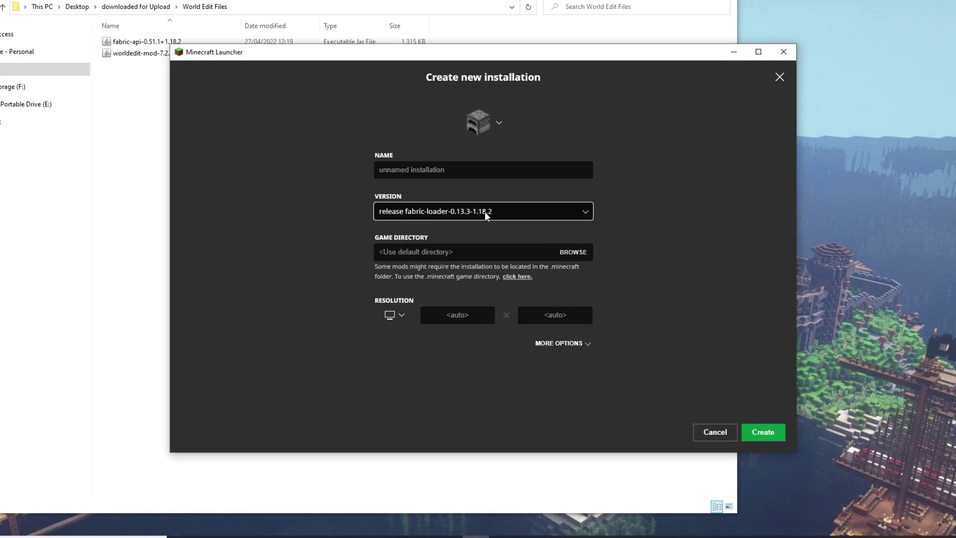
left_click(413, 169)
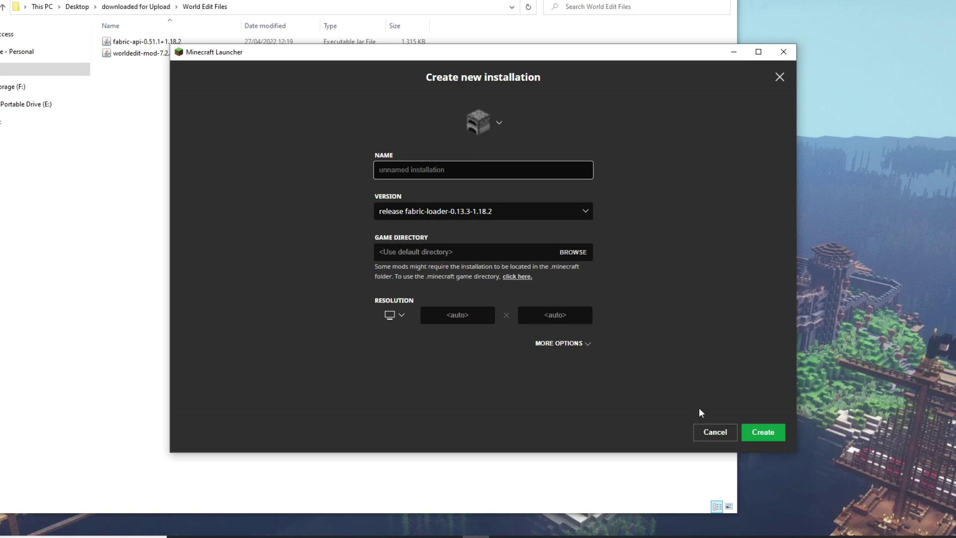
left_click(754, 433)
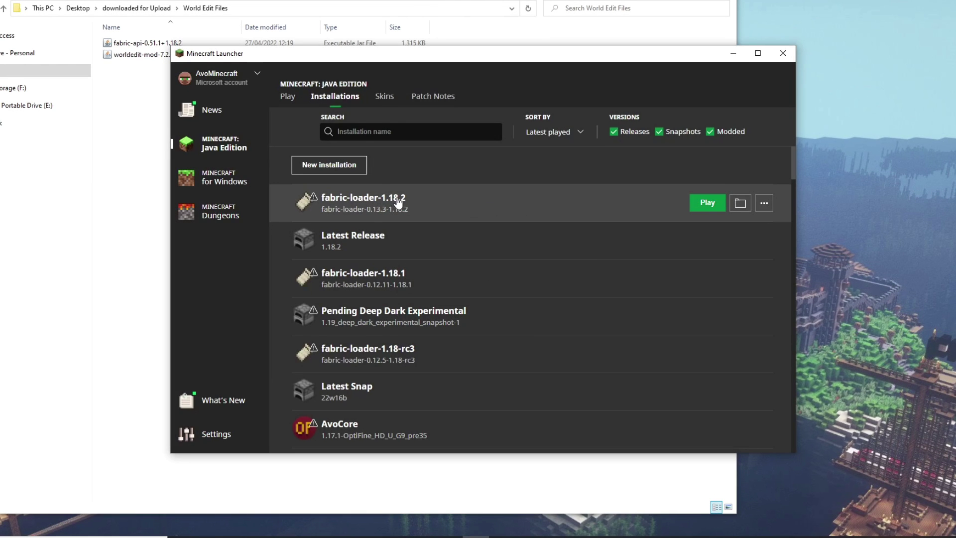
Move the fabric-api-0.51.1+1.18.2 and worldedit-mod-7.2.10 jars into the installation's .minecraft mods folder
left_click(740, 208)
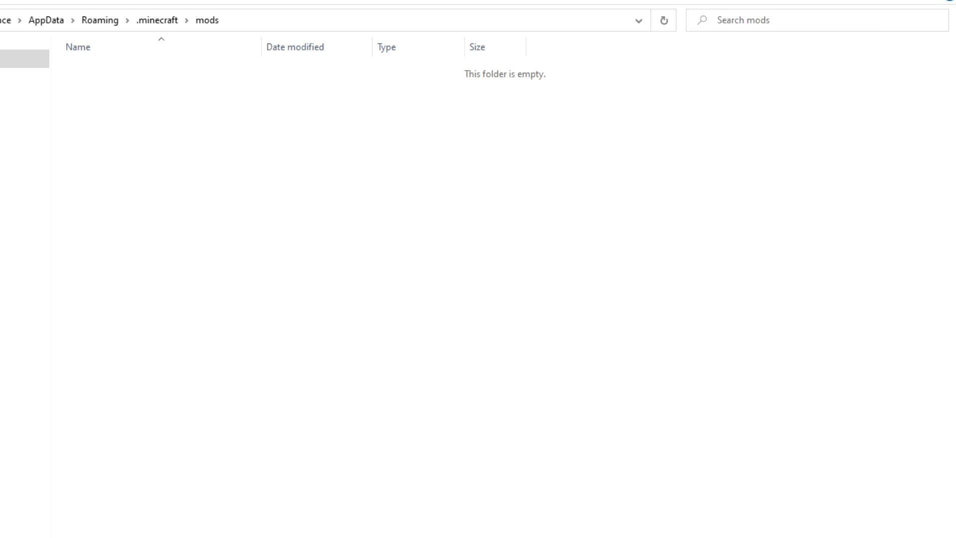
left_click_drag(806, 131, 217, 205)
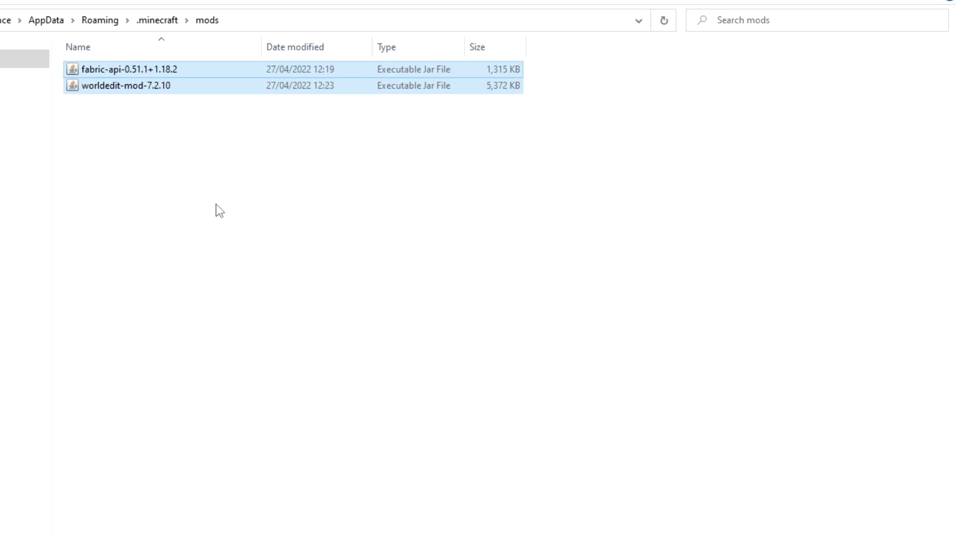
left_click(148, 169)
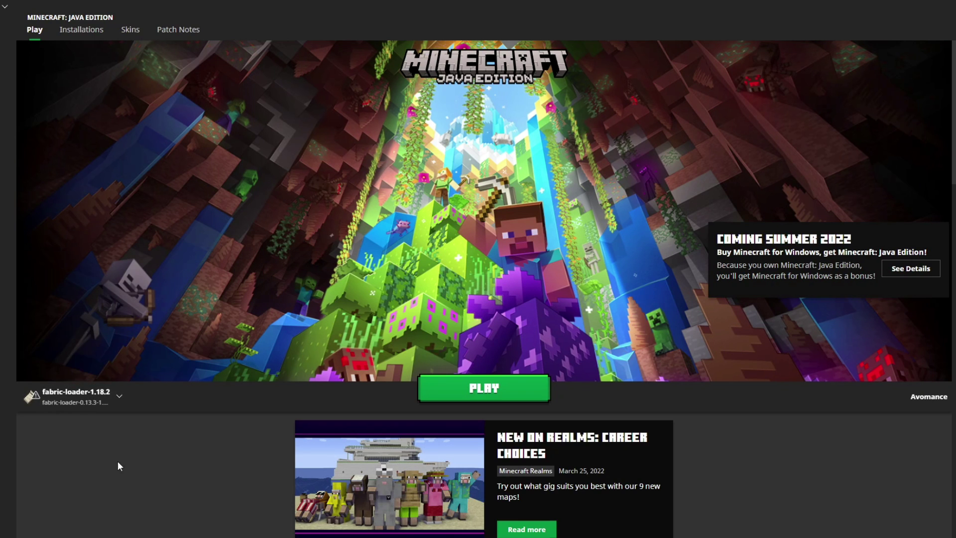
Launch the fabric-loader-1.18.2 profile, accepting the modded-installation risk warning
left_click(475, 393)
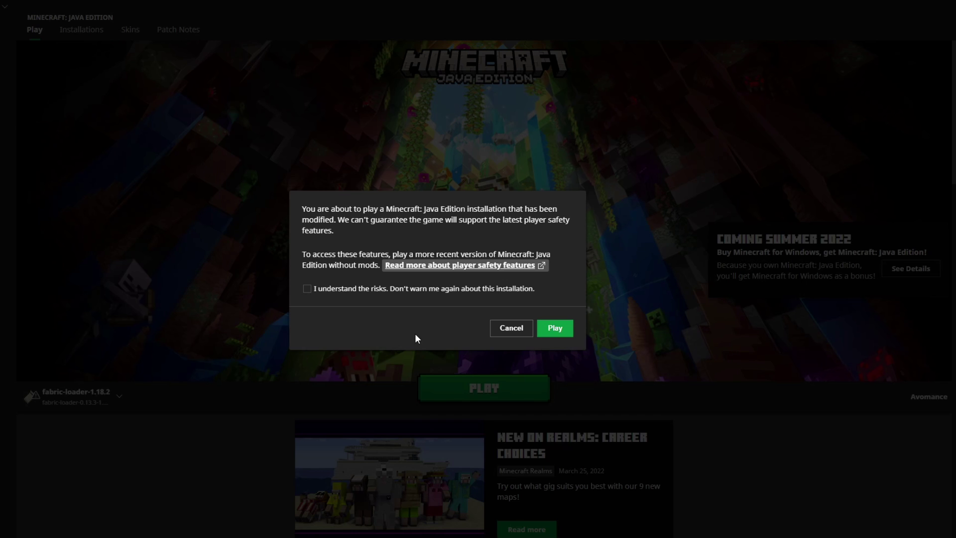
left_click(307, 289)
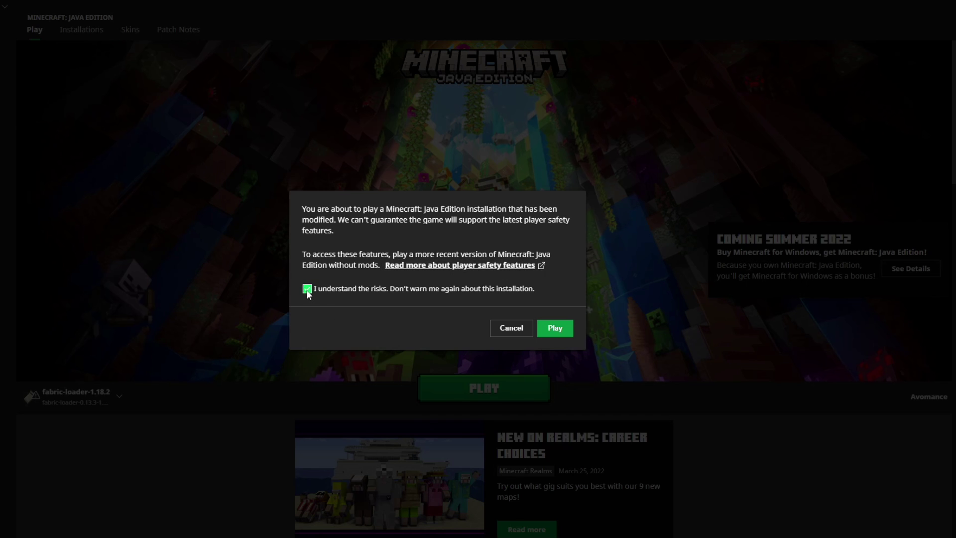
left_click(554, 328)
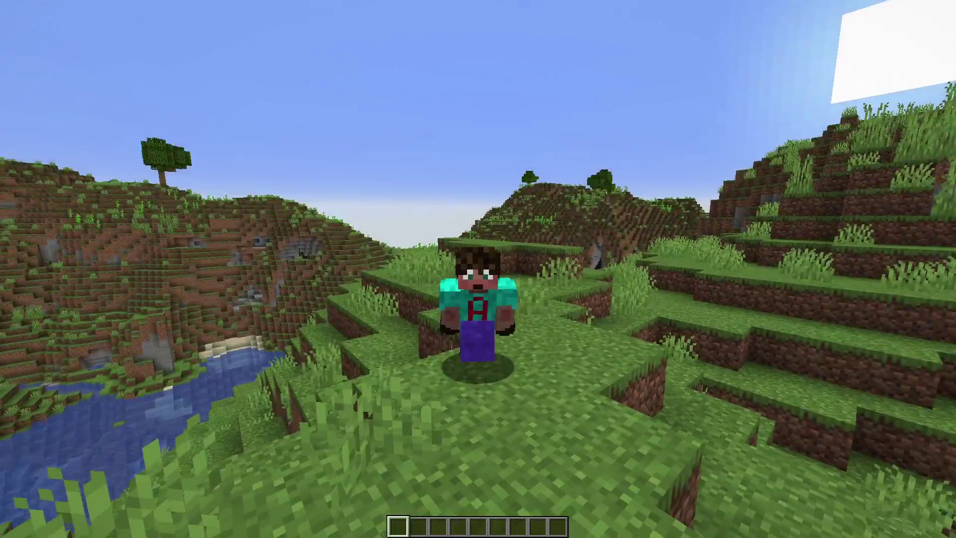
Walk across the hills, then run //wand in chat to receive a Wooden Axe
key("w")
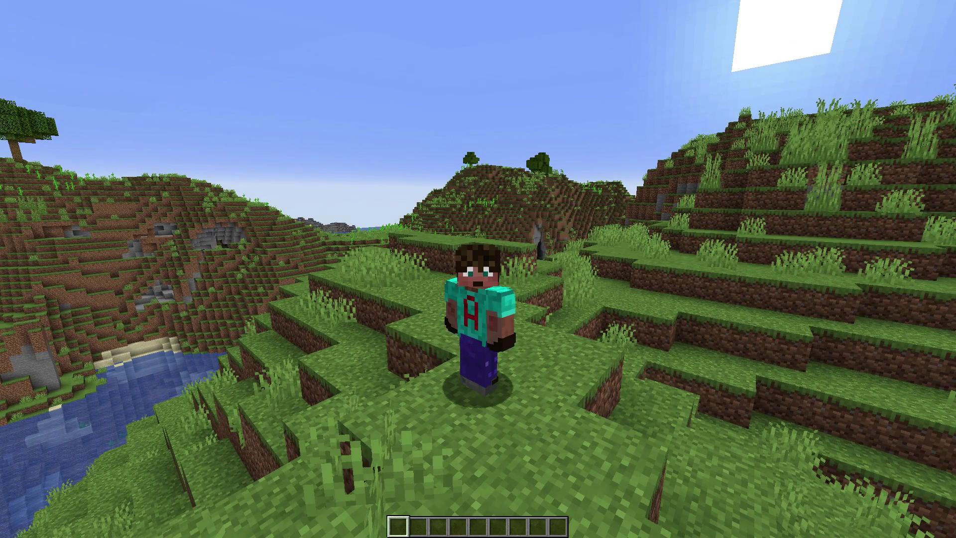
type("//wand")
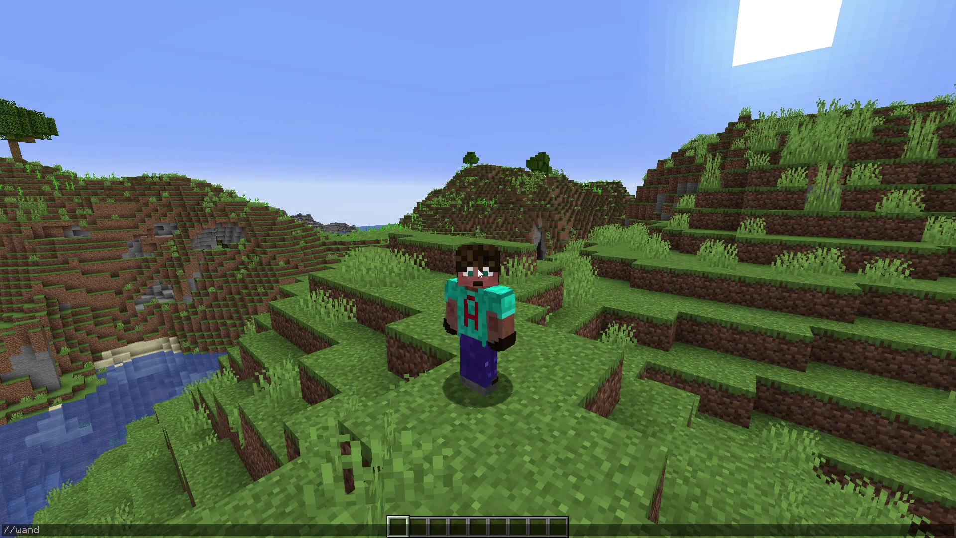
key("Return")
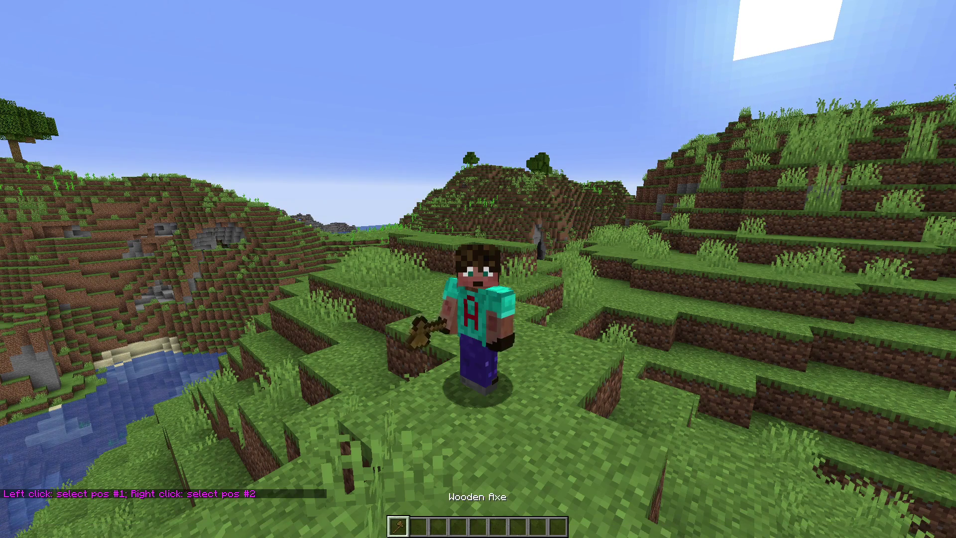